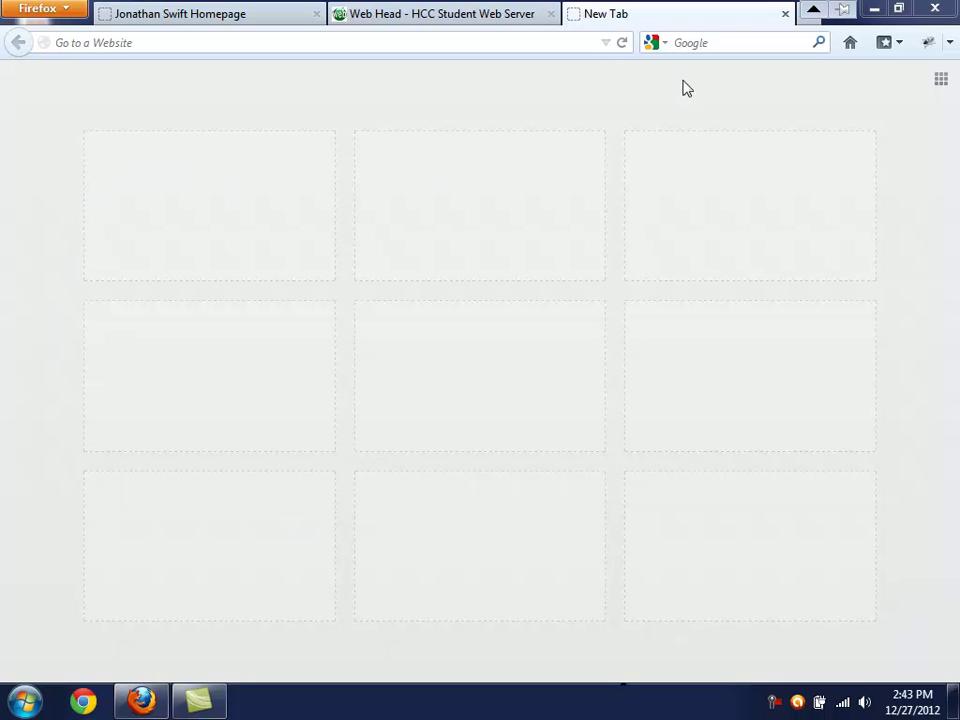
# - Search Google for 'Web Developer Toolbar'
pyautogui.click(714, 43)
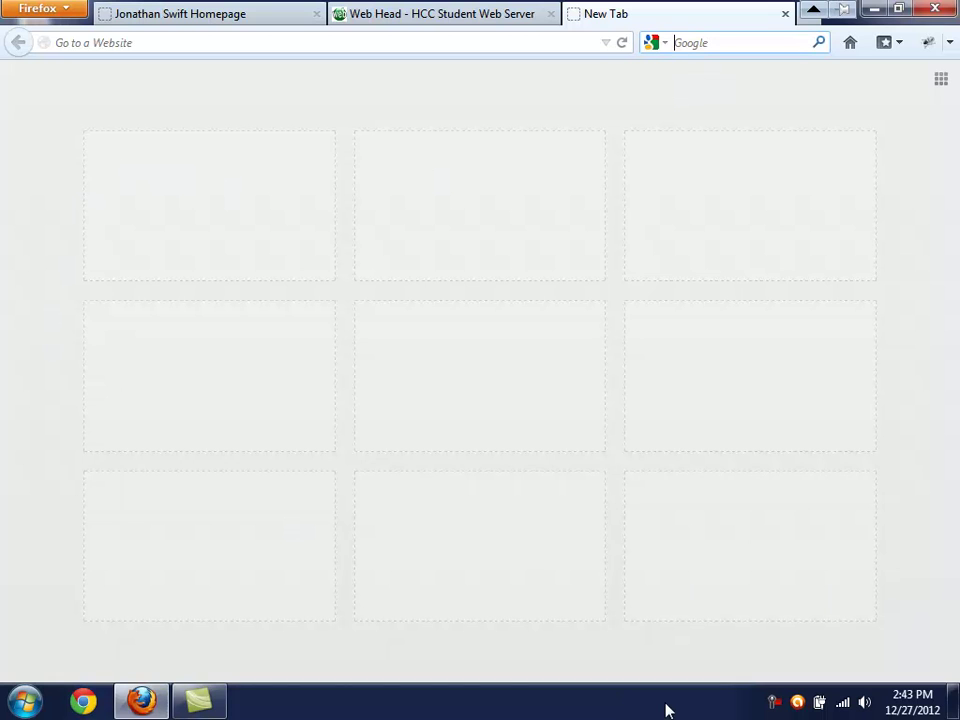
pyautogui.write('Web Developer Toolbar')
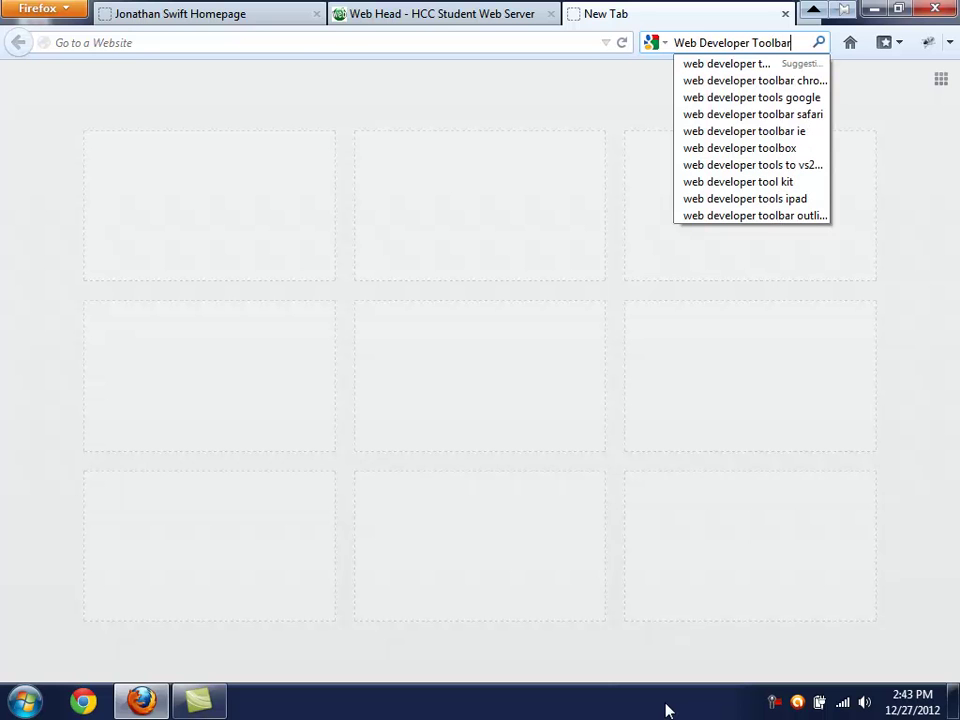
pyautogui.press('Return')
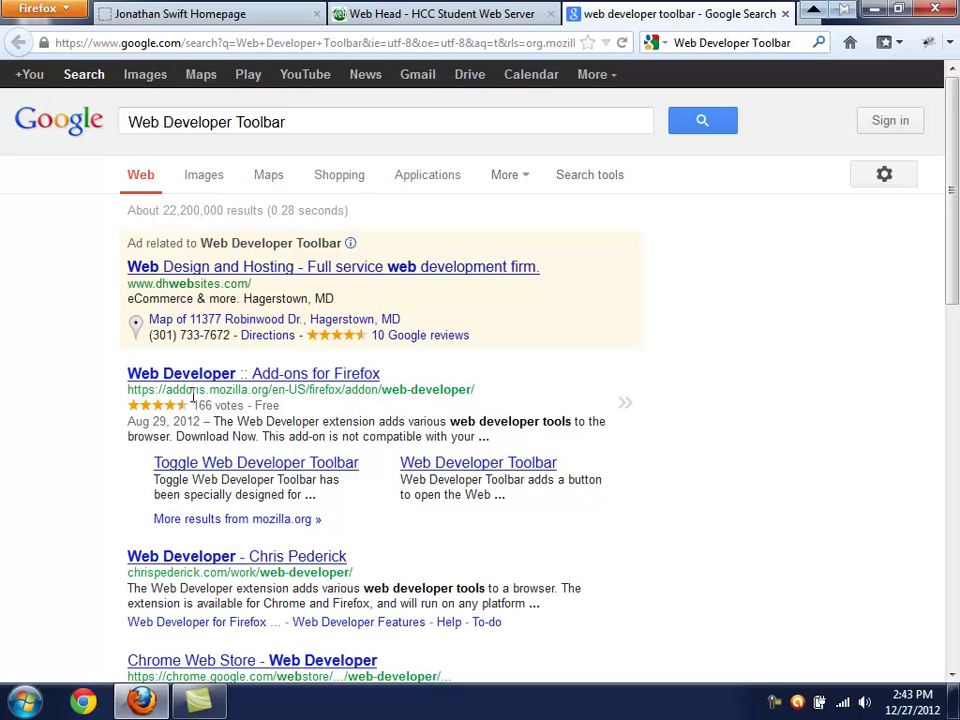
# - Install the Web Developer add-on from Mozilla Add-ons and restart Firefox to enable it
pyautogui.click(246, 385)
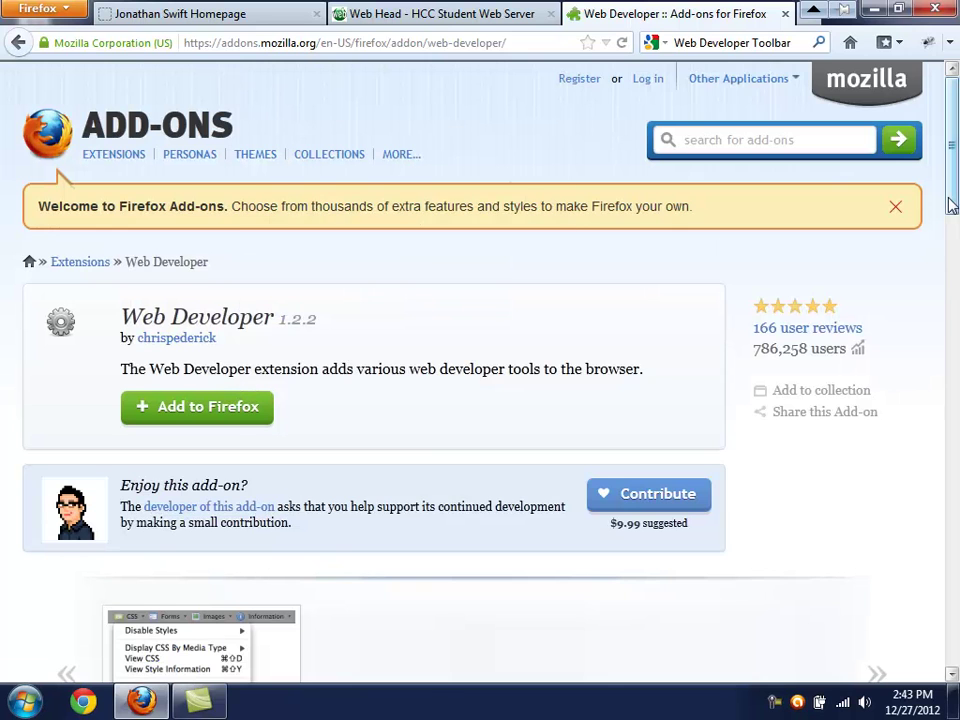
pyautogui.moveTo(951, 205)
pyautogui.mouseDown()
pyautogui.moveTo(953, 227)
pyautogui.moveTo(954, 212)
pyautogui.mouseUp()
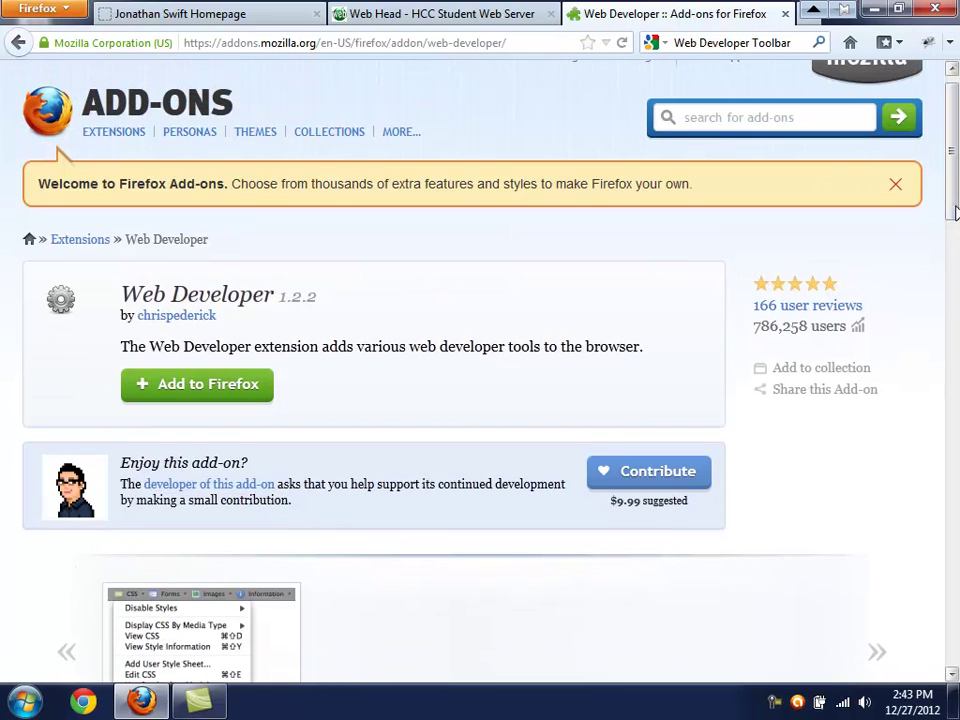
pyautogui.click(208, 386)
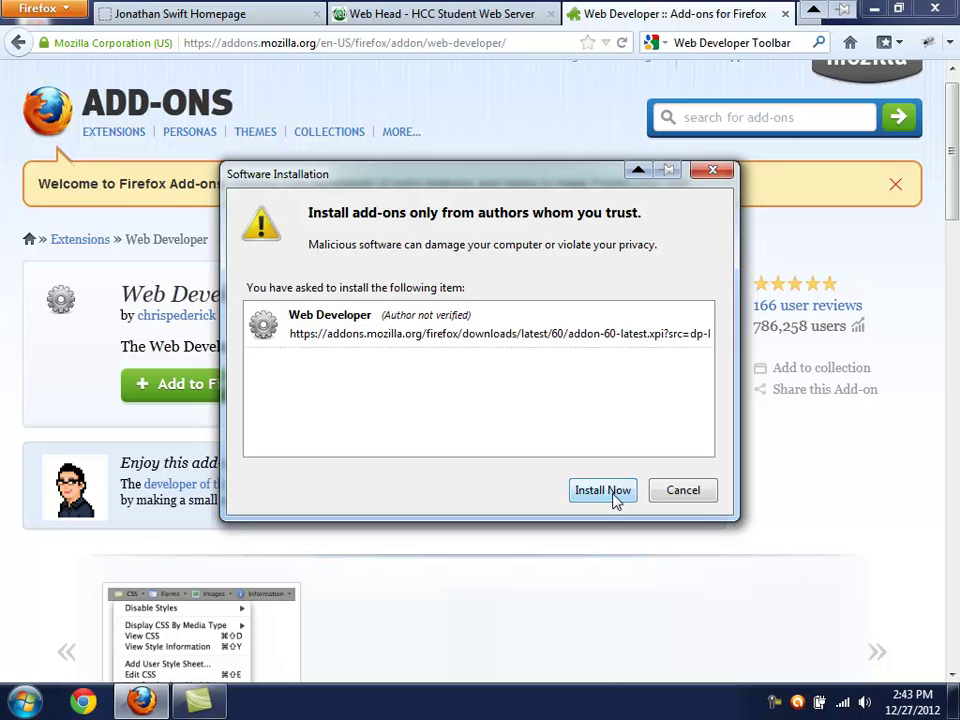
pyautogui.click(603, 490)
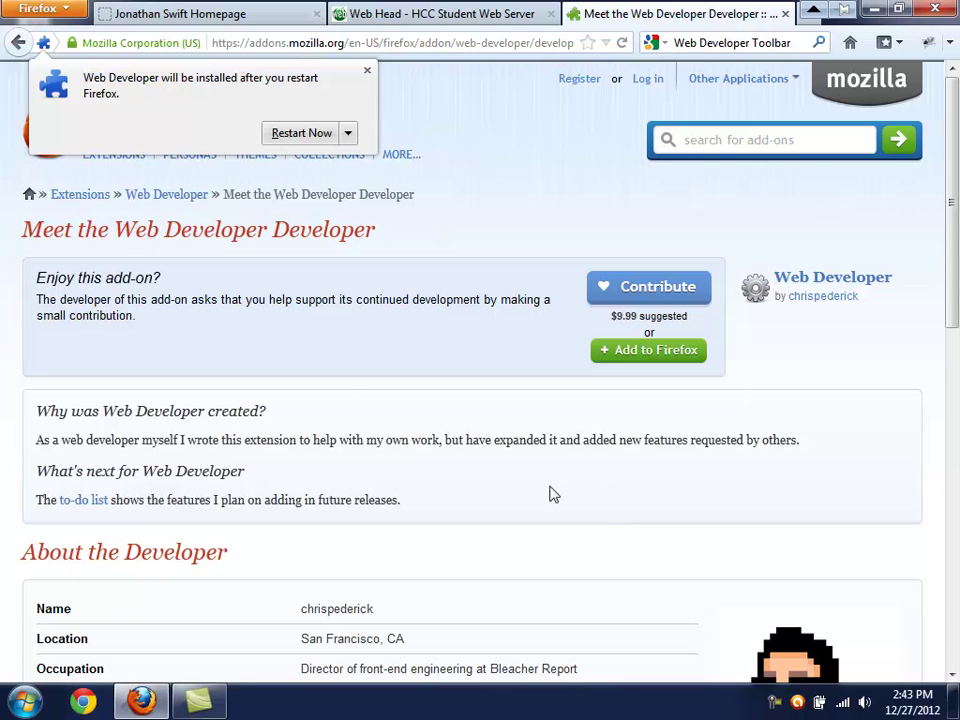
pyautogui.click(304, 138)
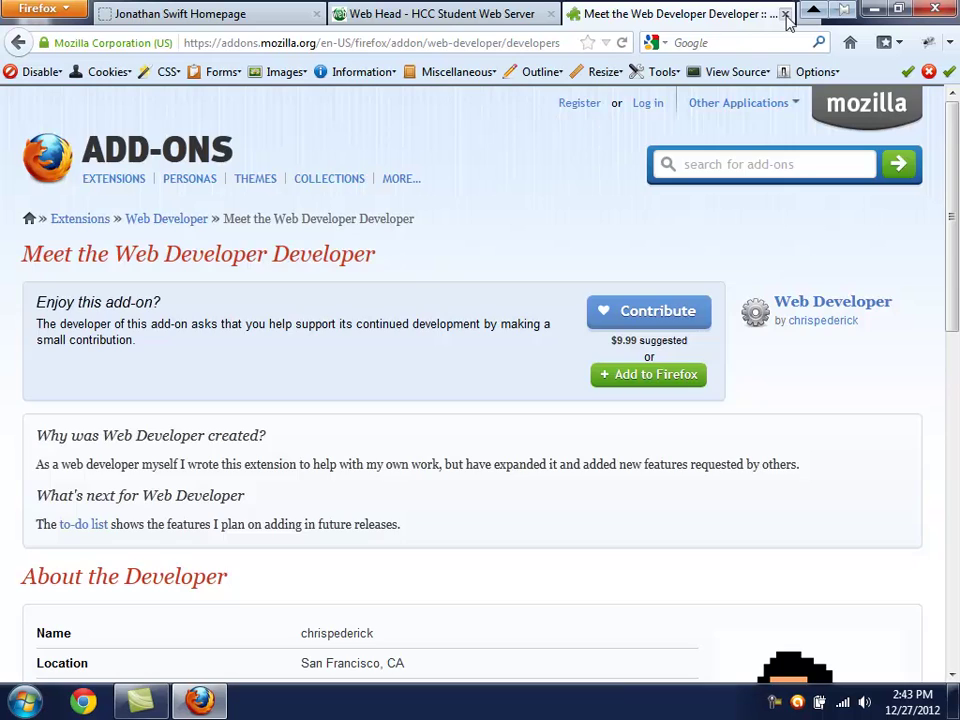
# - Close the add-on tab, return to the local Jonathan Swift Homepage and show the Information tools
pyautogui.click(785, 14)
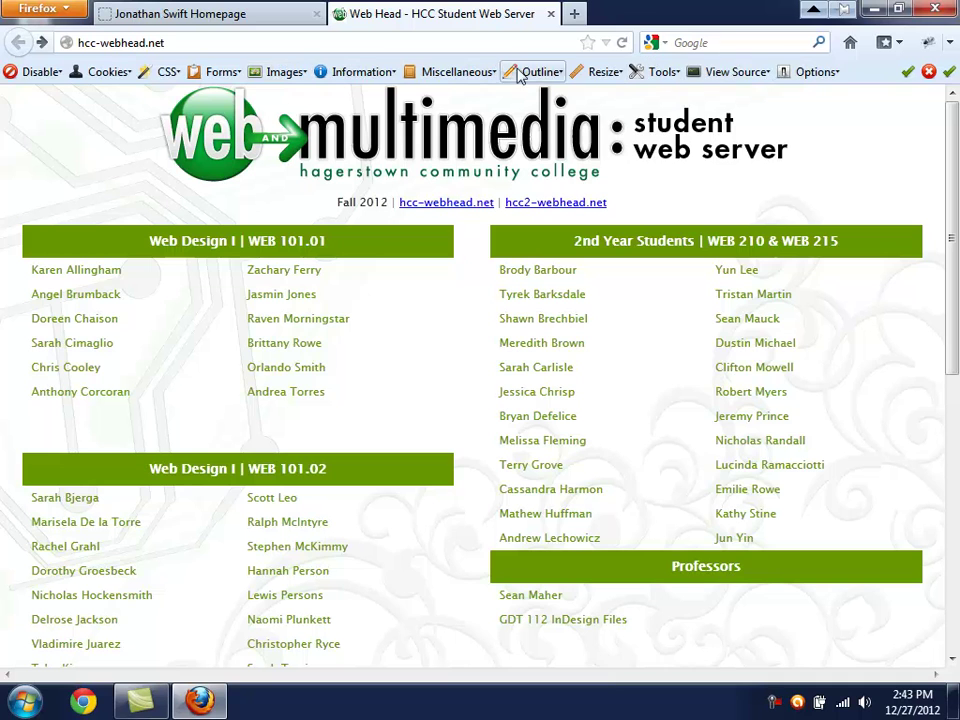
pyautogui.click(213, 22)
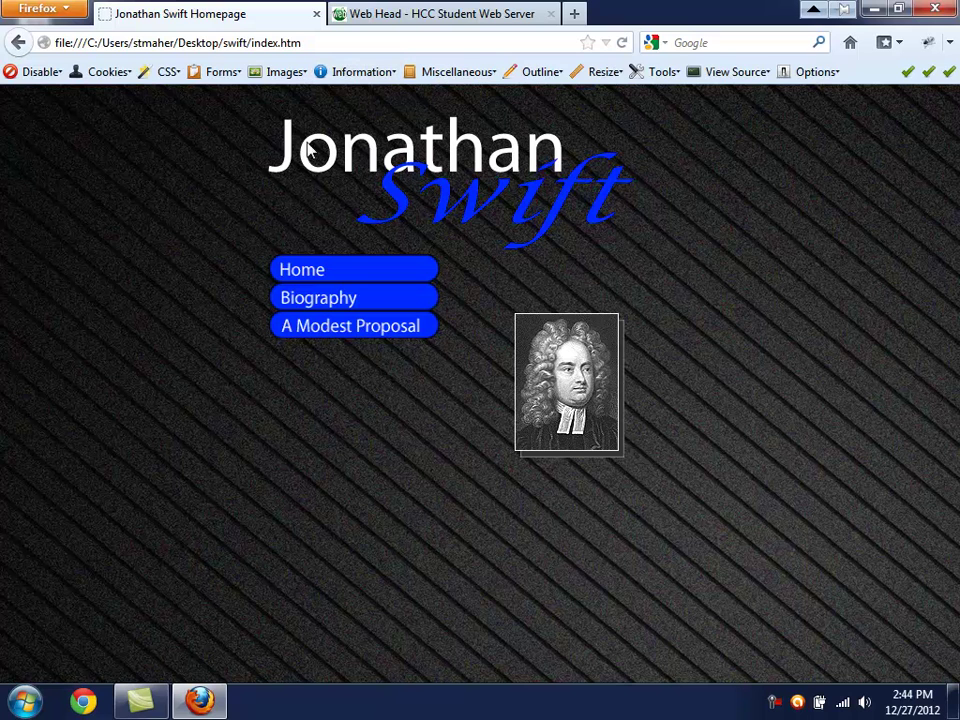
pyautogui.click(366, 74)
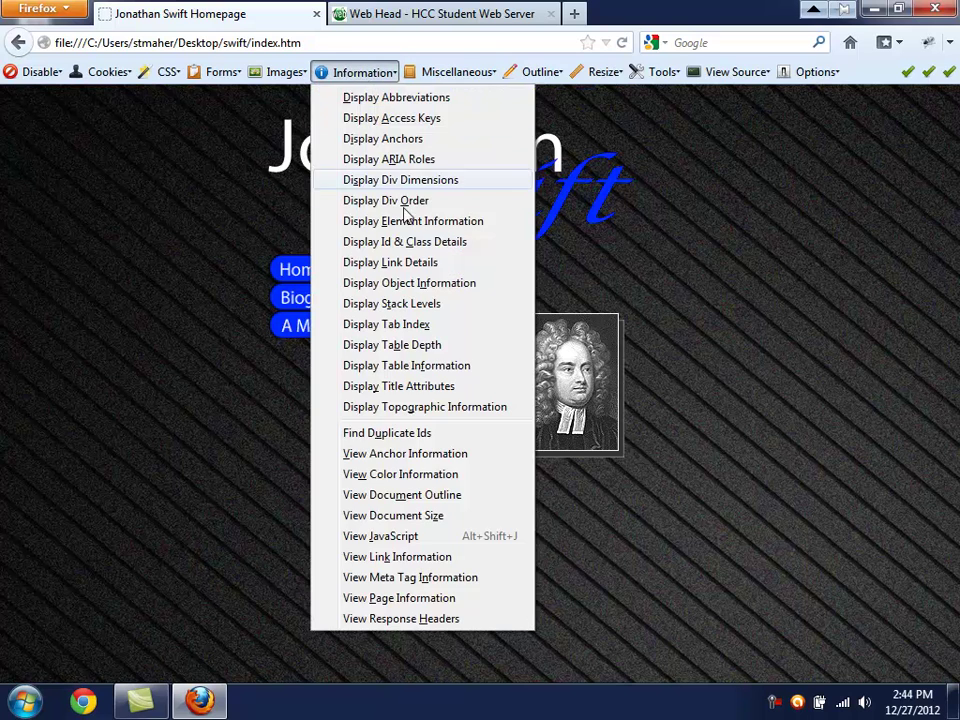
# - Show the Swift page's document size, expanding its 6 images to highlight bg.jpg at 571 KB
pyautogui.click(413, 518)
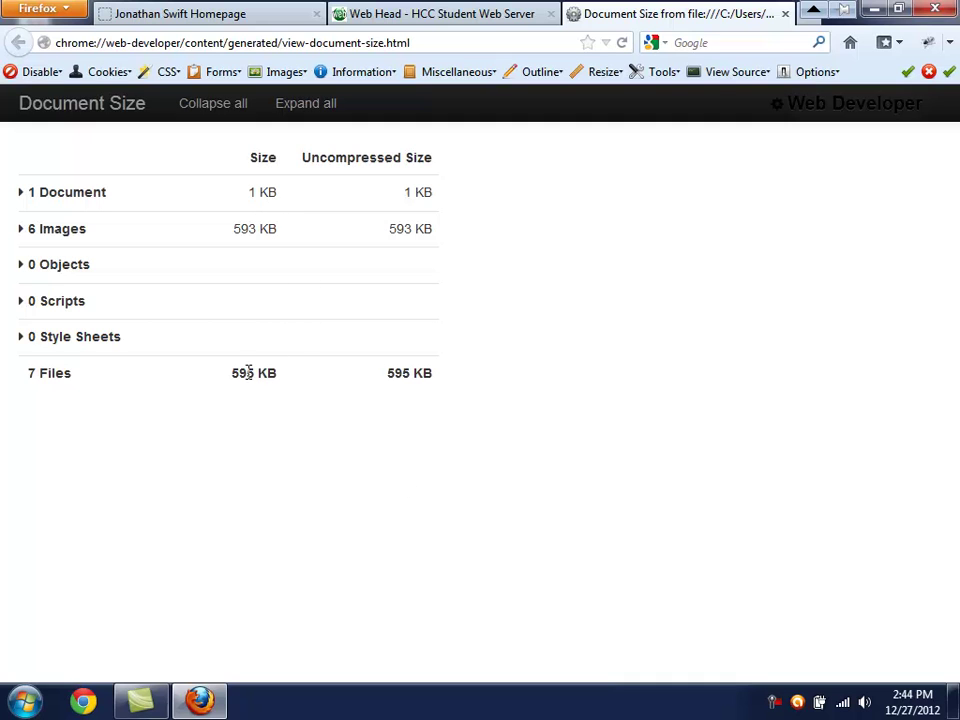
pyautogui.click(22, 229)
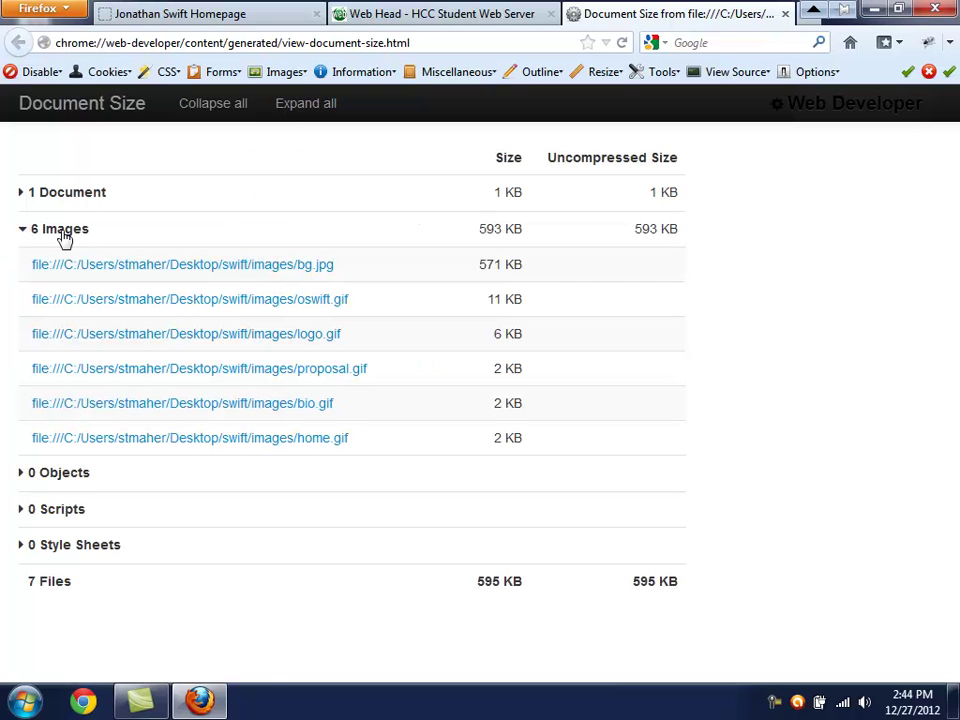
pyautogui.tripleClick(508, 264)
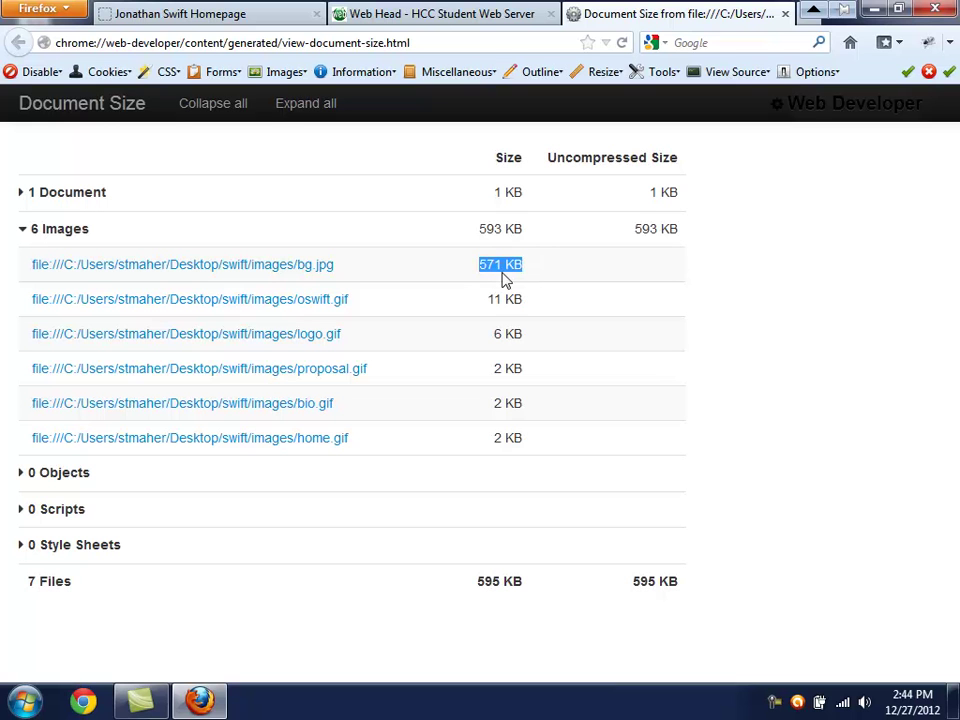
pyautogui.click(227, 17)
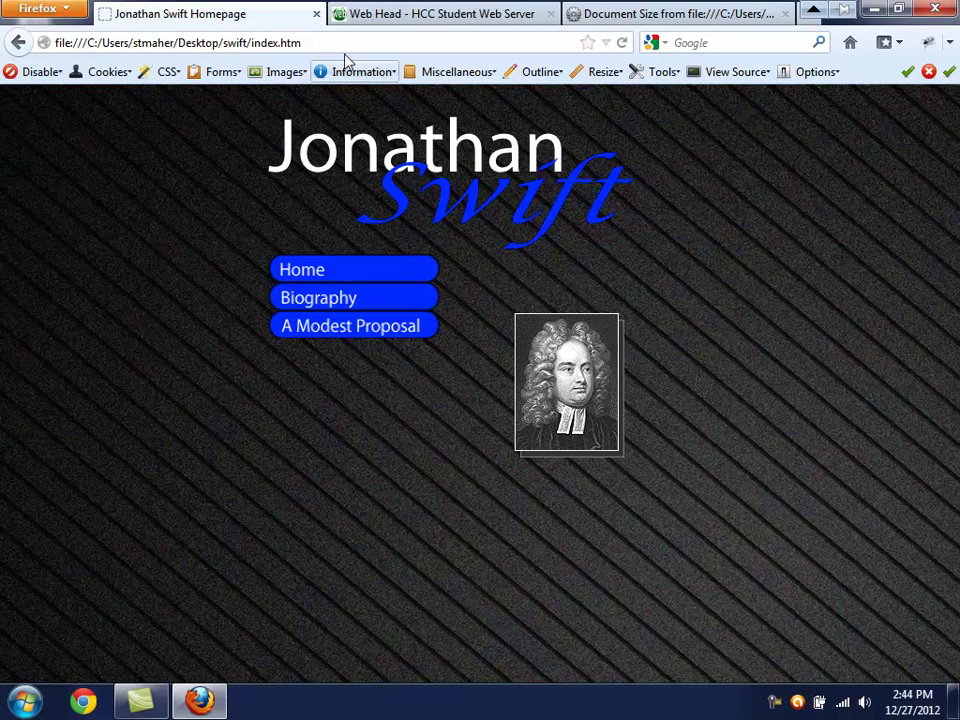
# - Resize the browser window to reveal the desktop swift folder, then maximize it again
pyautogui.click(587, 20)
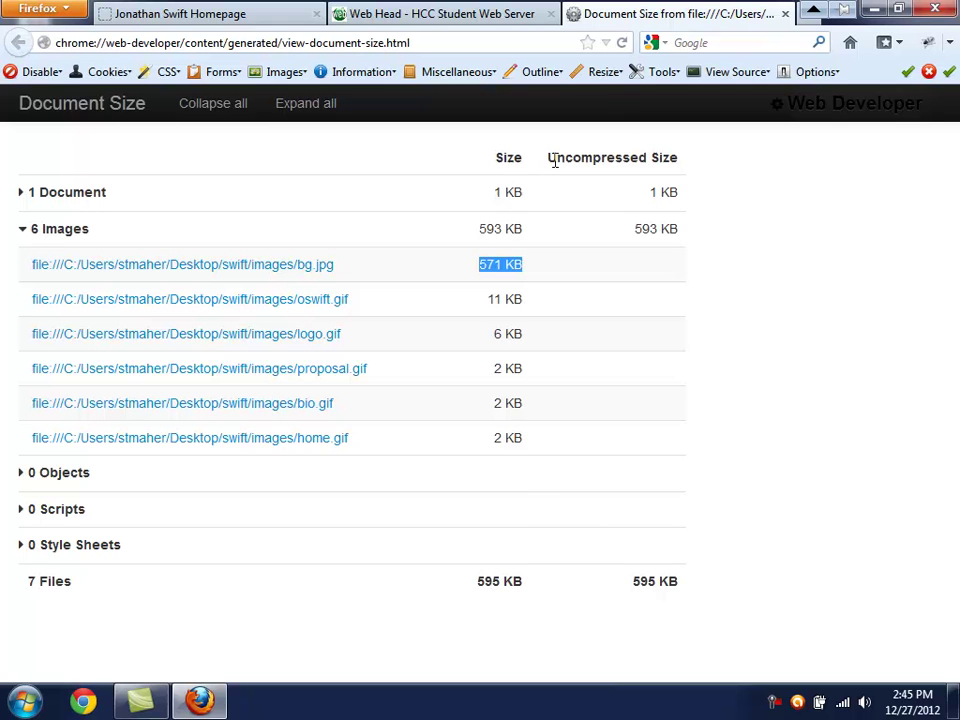
pyautogui.doubleClick(700, 15)
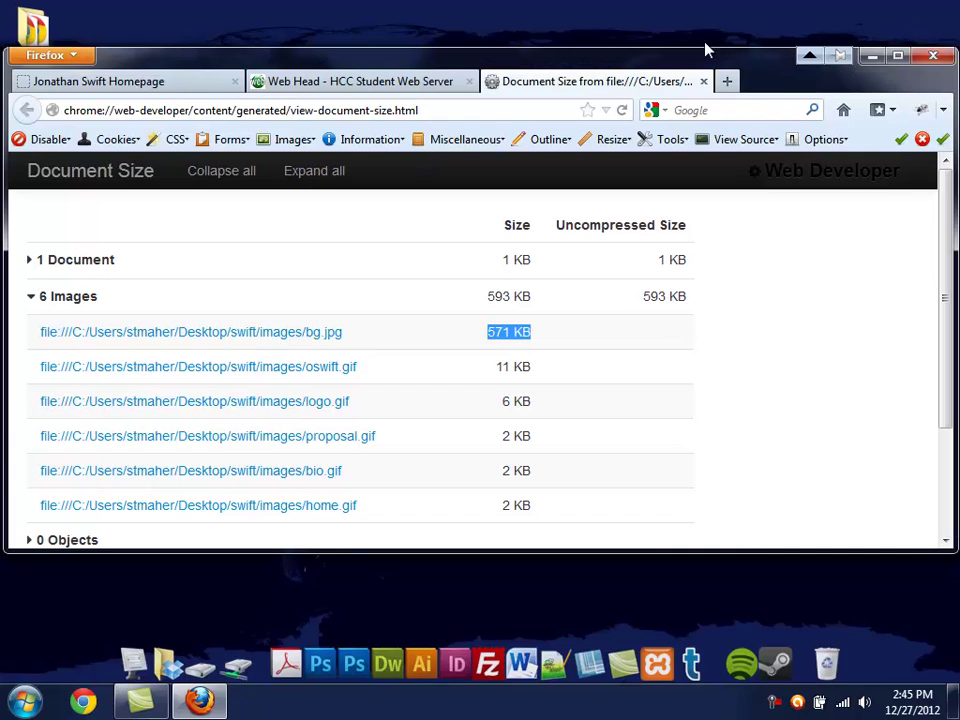
pyautogui.moveTo(5, 79); pyautogui.dragTo(137, 79)
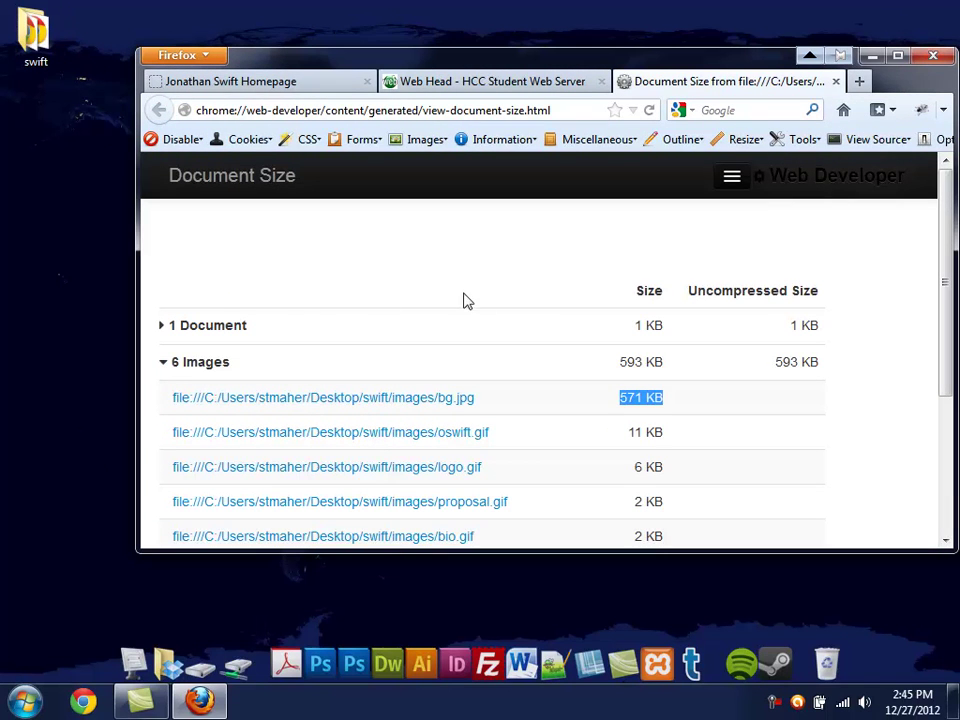
pyautogui.click(462, 82)
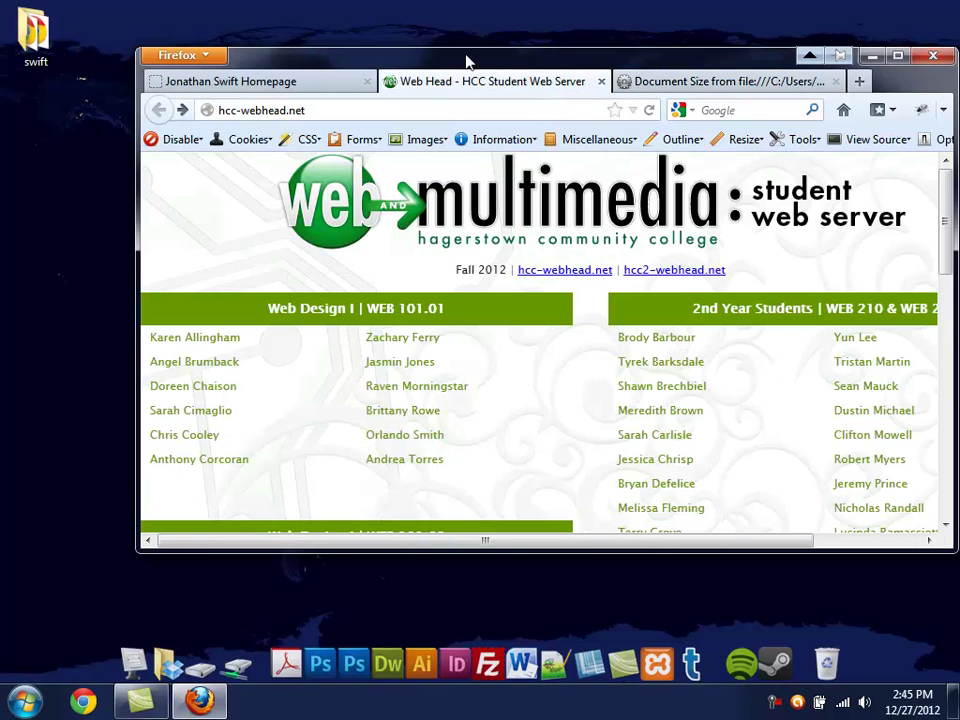
pyautogui.doubleClick(465, 59)
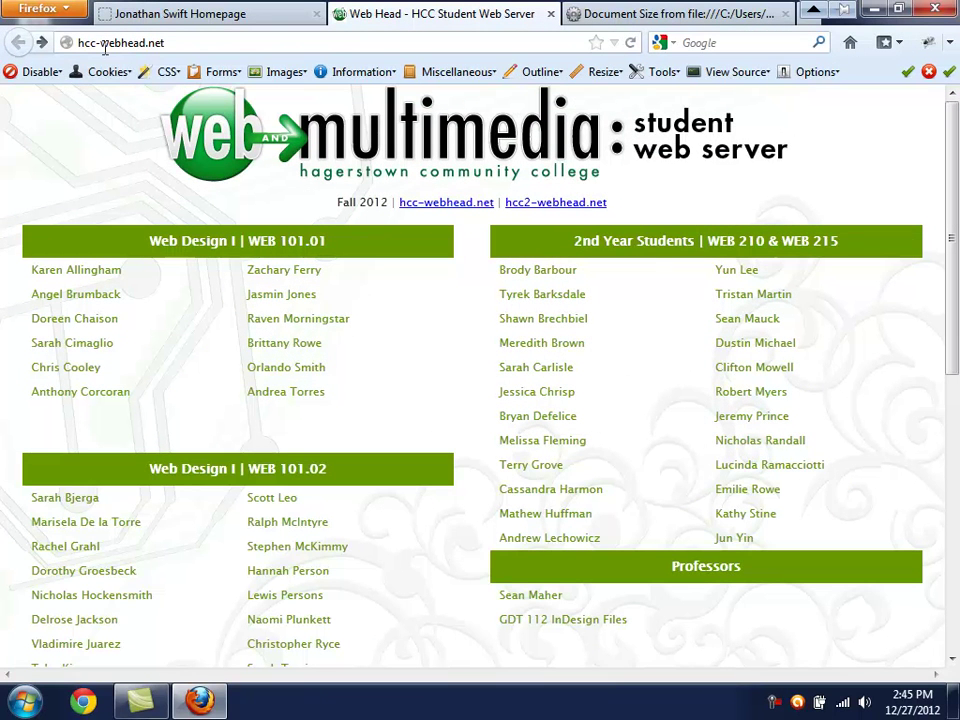
# - Highlight part of the Swift page's local file path, then switch to the Web Head page
pyautogui.click(193, 22)
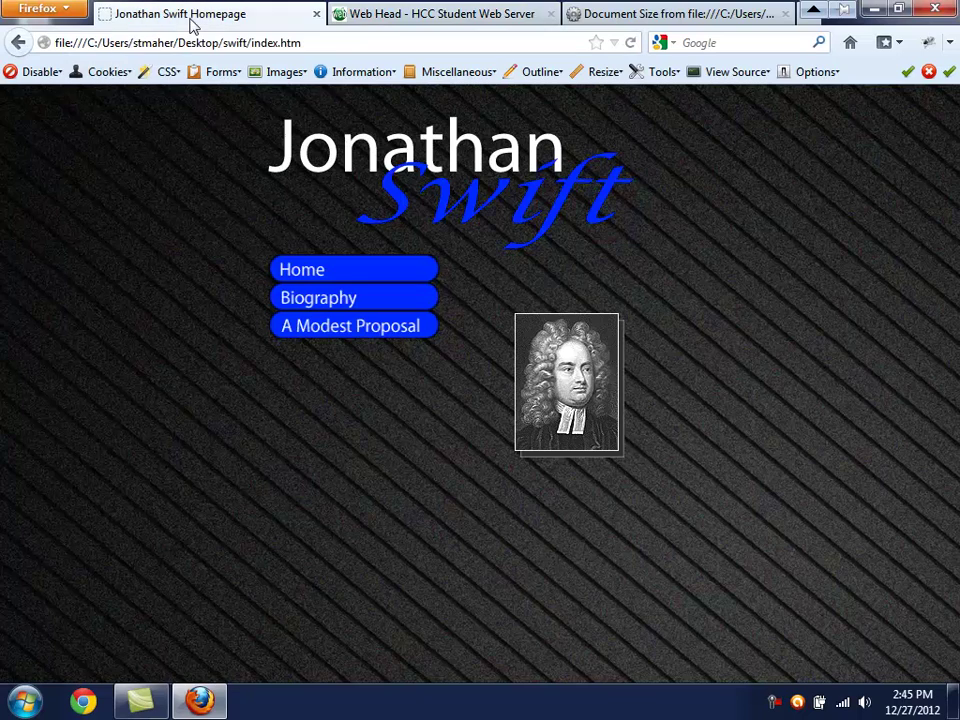
pyautogui.moveTo(73, 42); pyautogui.dragTo(176, 42)
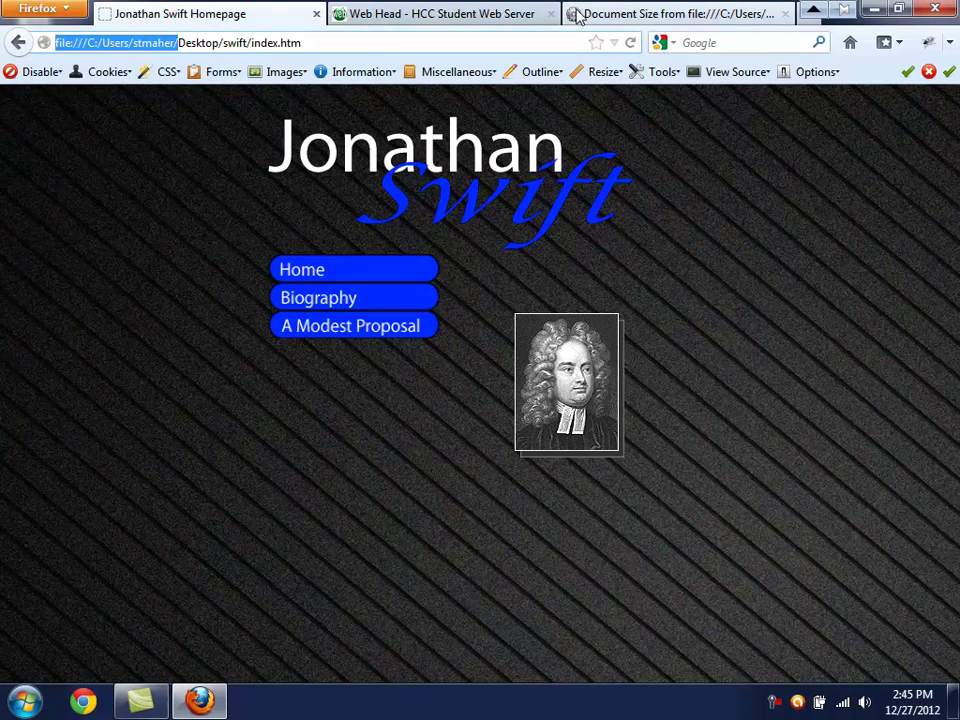
pyautogui.click(418, 15)
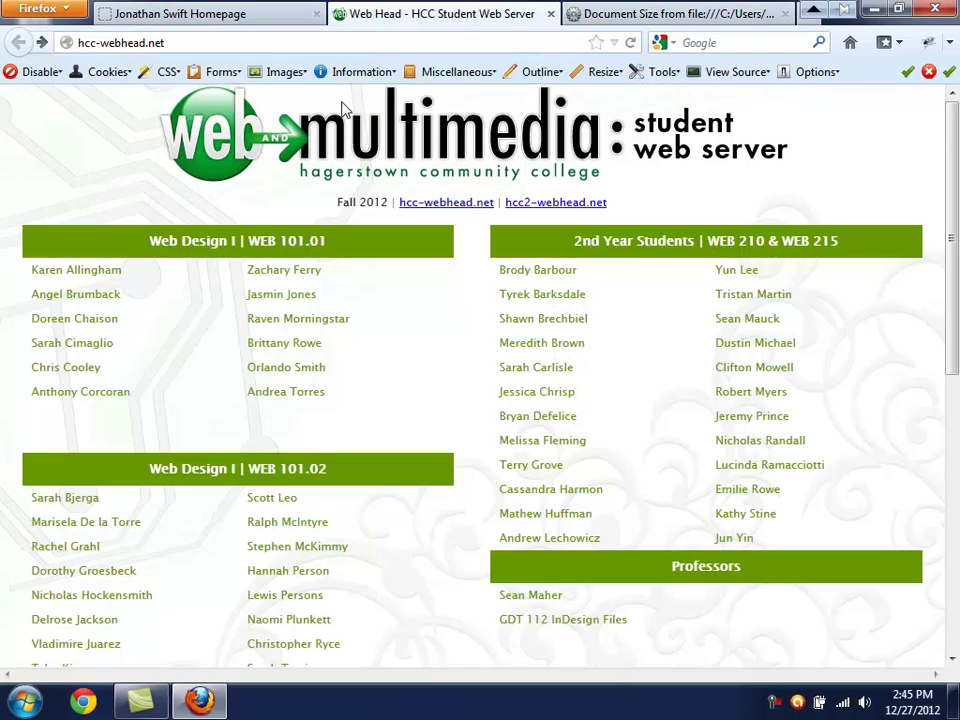
# - Report the Web Head page's document size and highlight its 74 KB total across 4 files
pyautogui.click(340, 78)
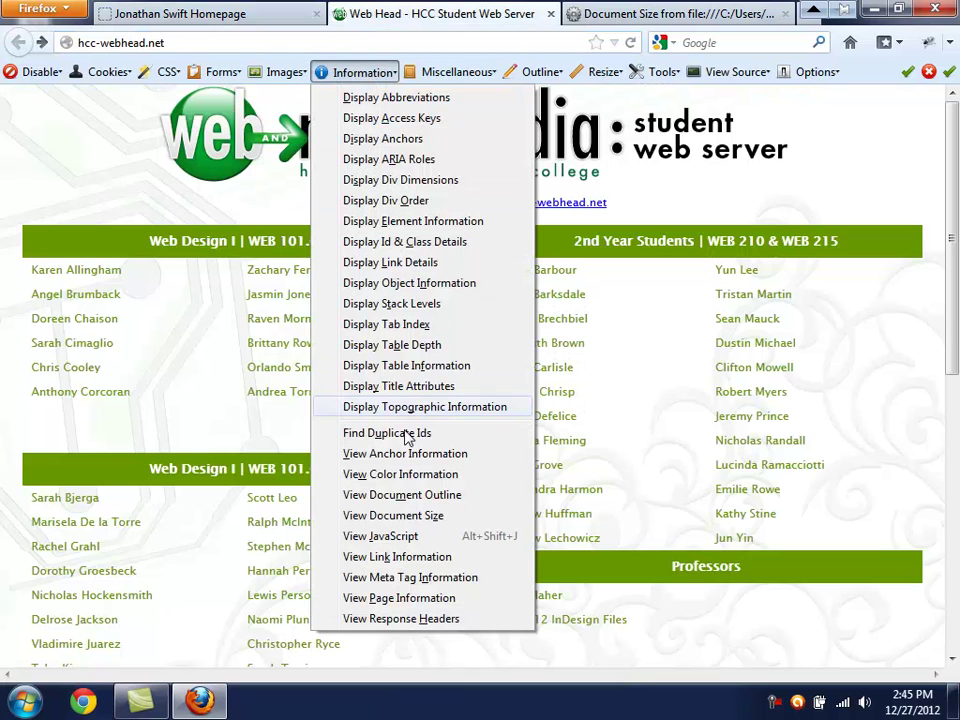
pyautogui.click(400, 518)
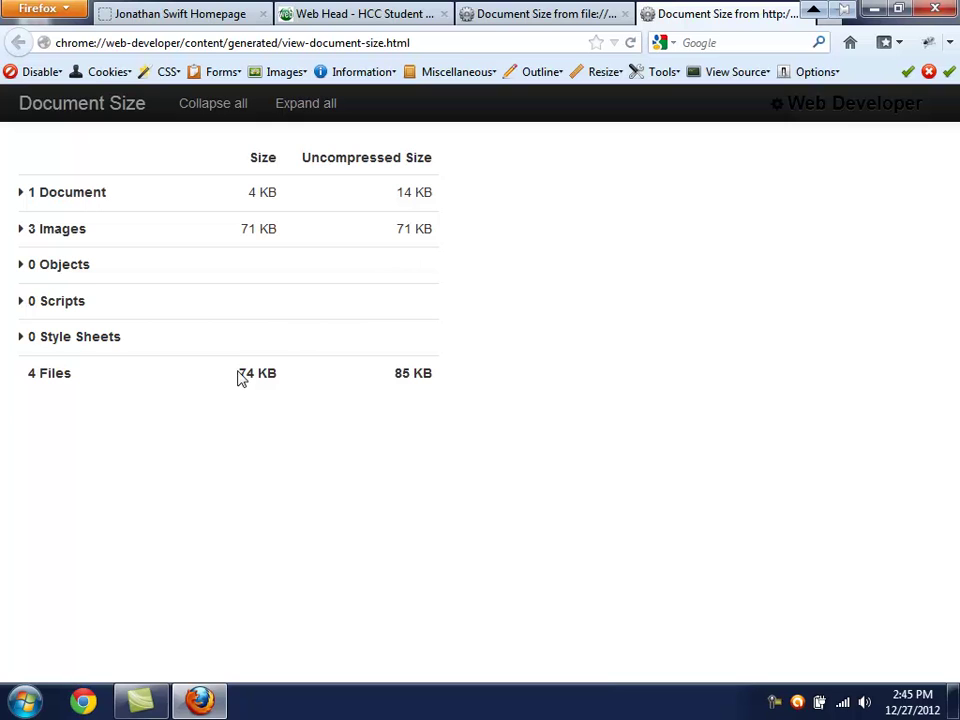
pyautogui.moveTo(240, 374); pyautogui.dragTo(279, 377)
pyautogui.click(348, 18)
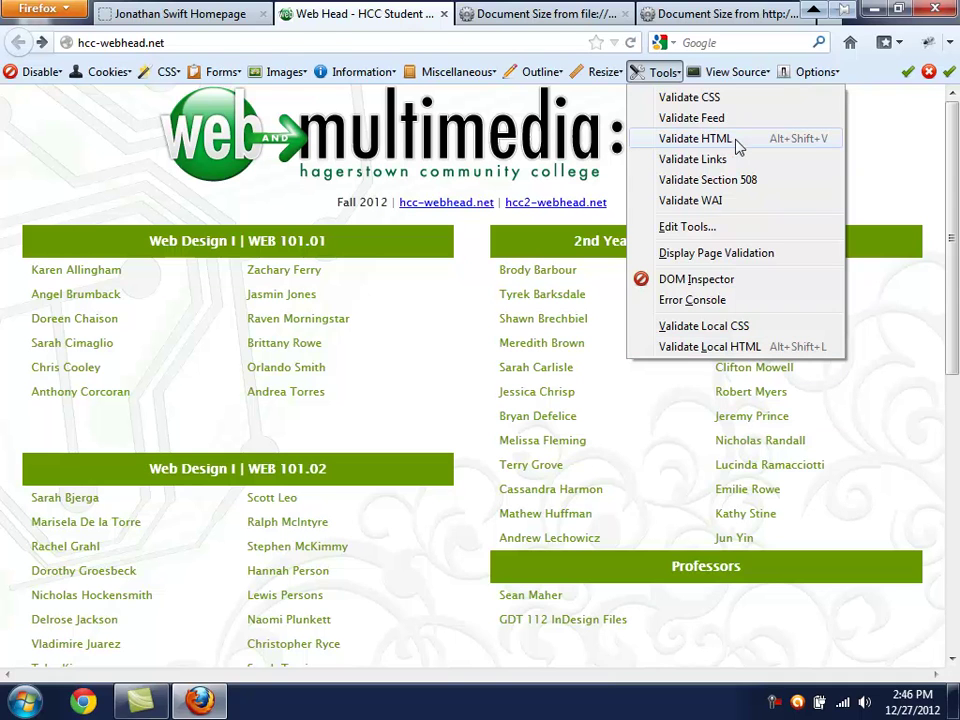
# - Validate the Web Head page with W3C as valid XHTML 1.0 Transitional, then return to the Swift page
pyautogui.click(737, 146)
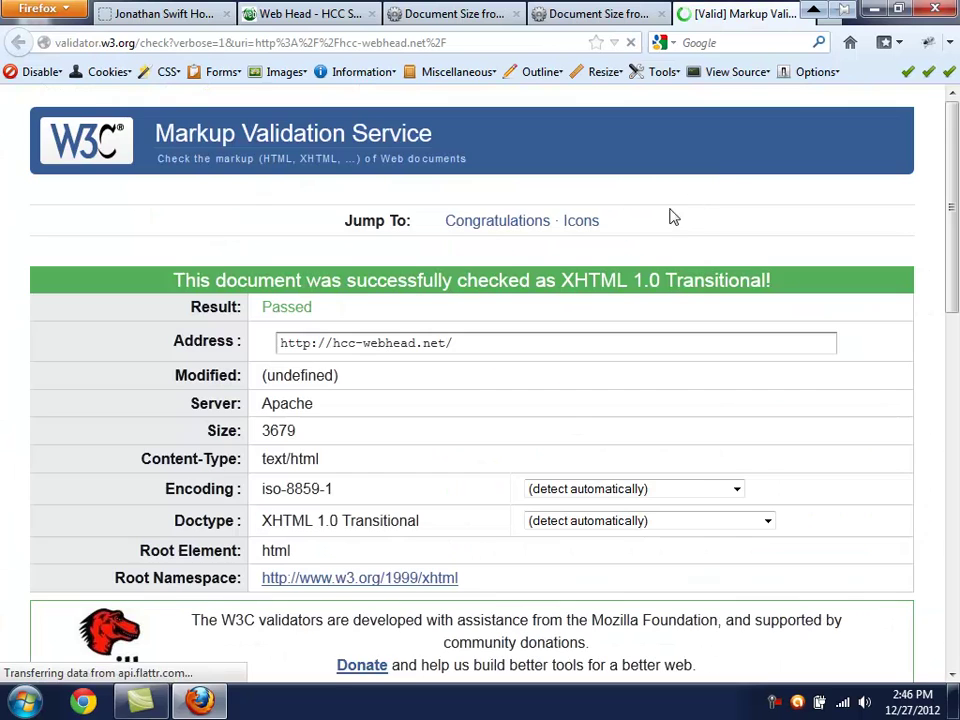
pyautogui.scroll(-3, 355, 268)
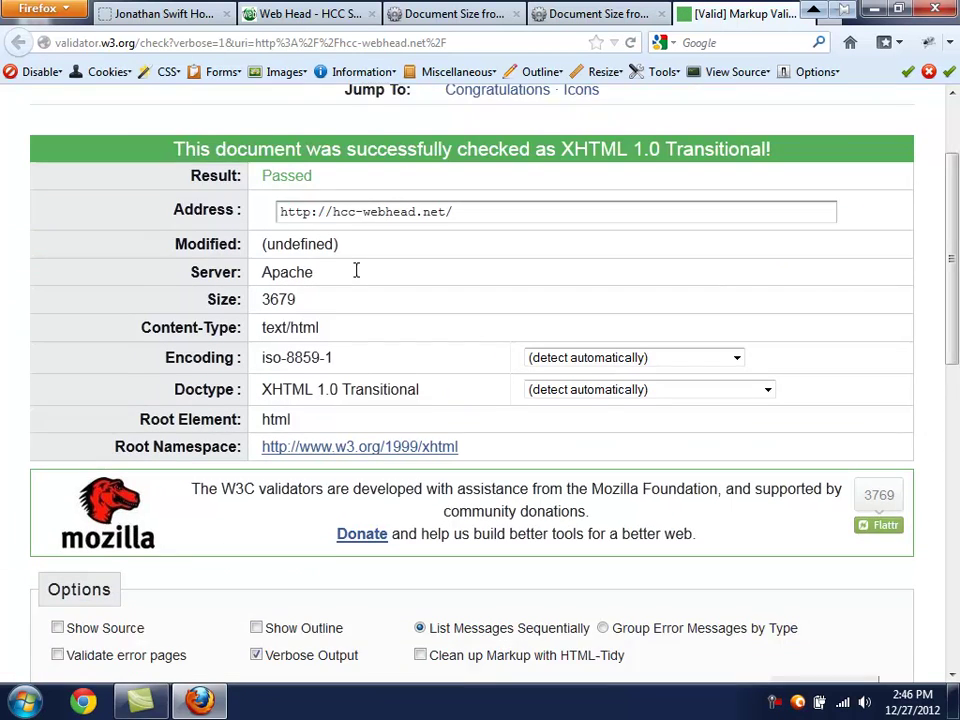
pyautogui.scroll(3, 355, 268)
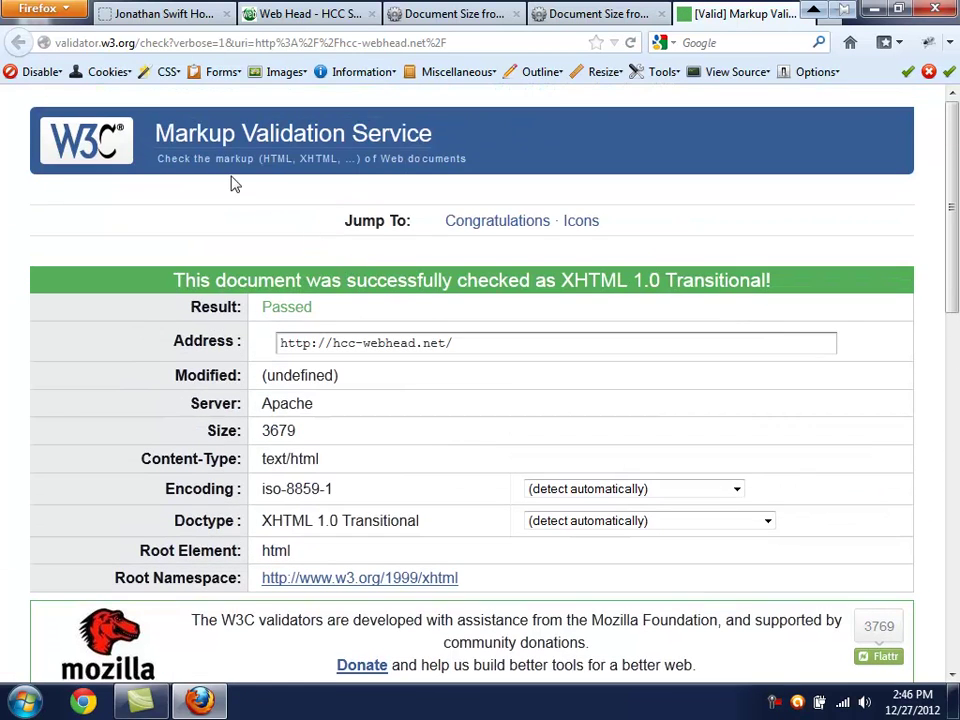
pyautogui.click(132, 15)
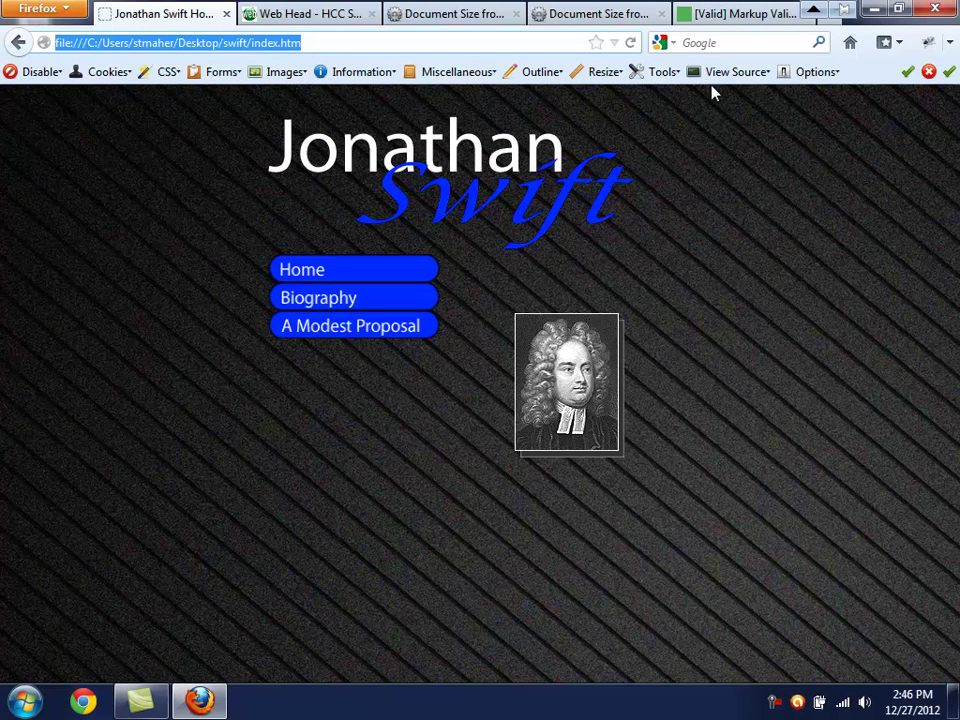
pyautogui.click(666, 74)
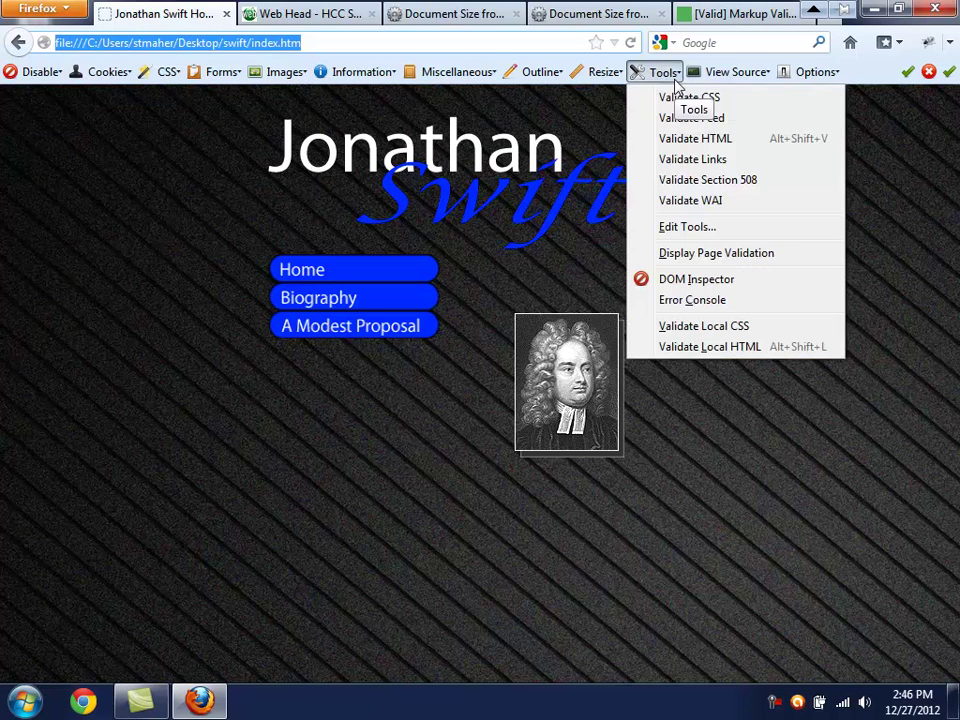
# - Validate the local Swift page and review its 5 errors: four missing ALT attributes and ALIGN "TOP"
pyautogui.click(731, 347)
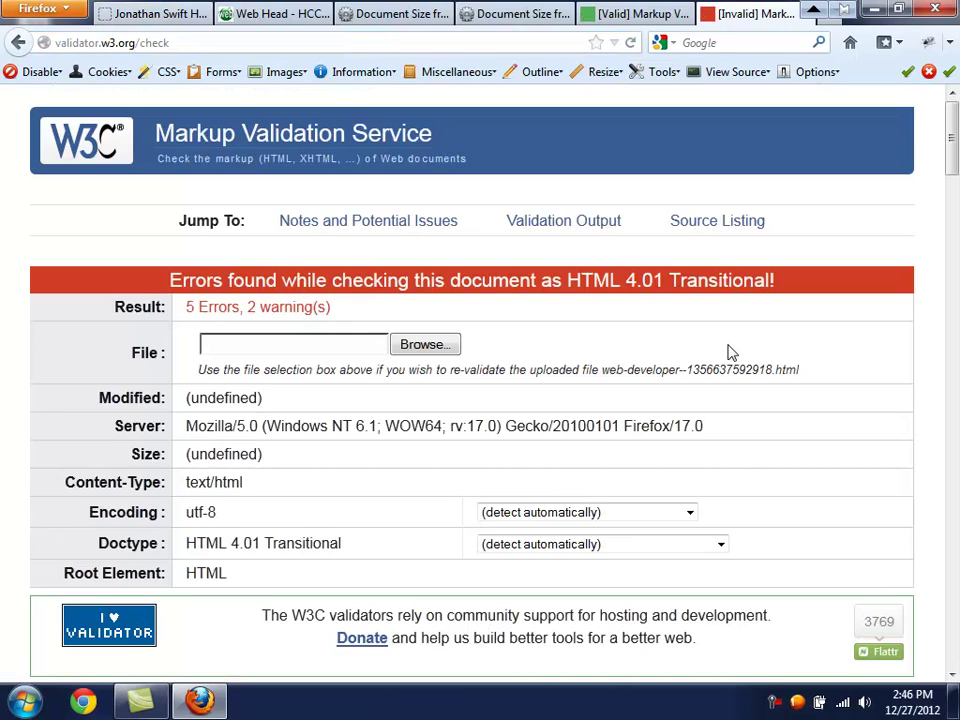
pyautogui.scroll(-15, 546, 364)
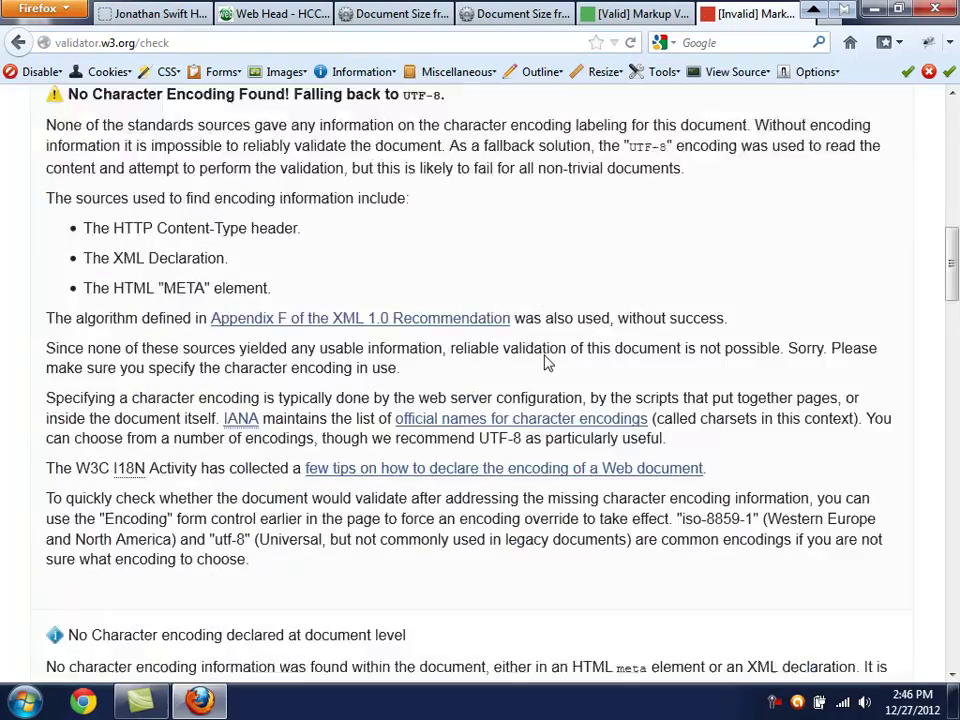
pyautogui.scroll(-12, 546, 364)
pyautogui.scroll(10, 545, 360)
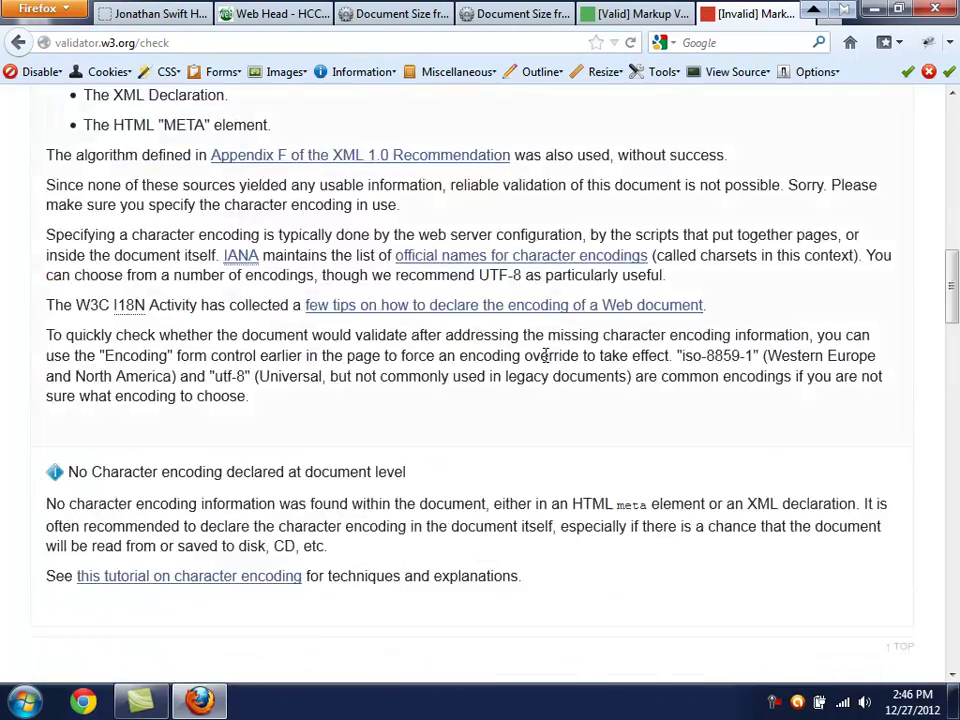
pyautogui.scroll(5, 546, 360)
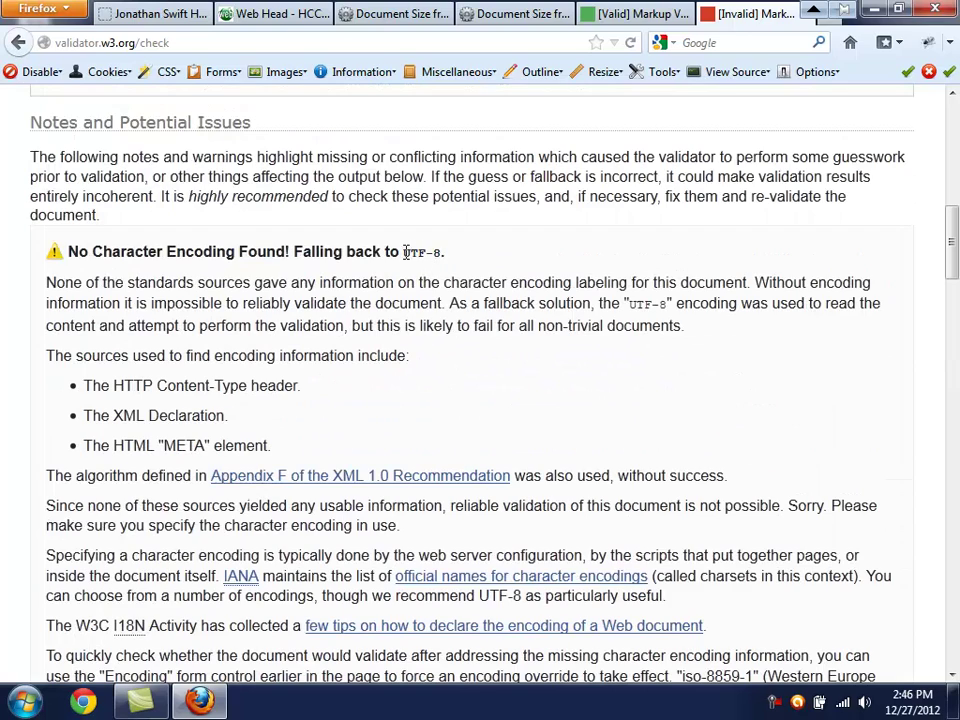
pyautogui.moveTo(405, 251); pyautogui.dragTo(449, 258)
pyautogui.scroll(-13, 455, 411)
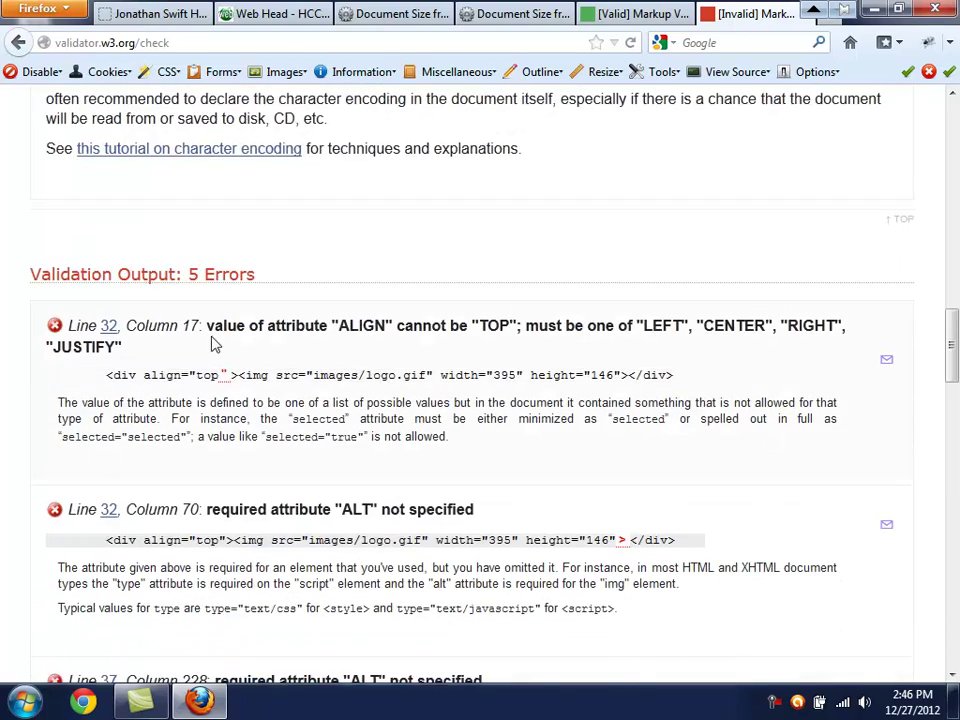
pyautogui.scroll(-3, 300, 396)
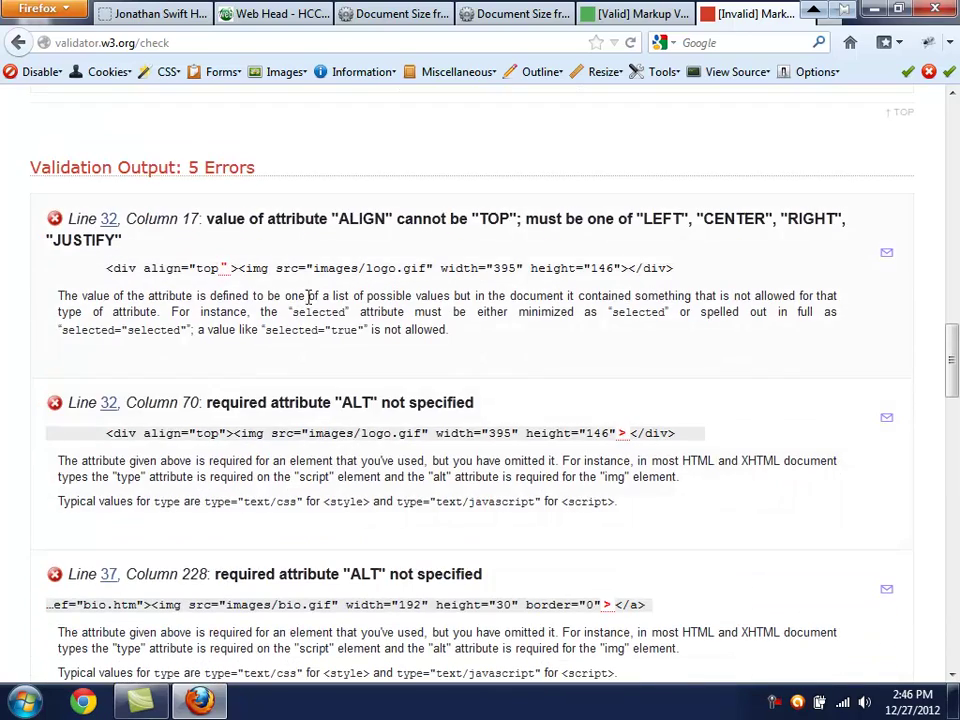
pyautogui.scroll(-3, 431, 310)
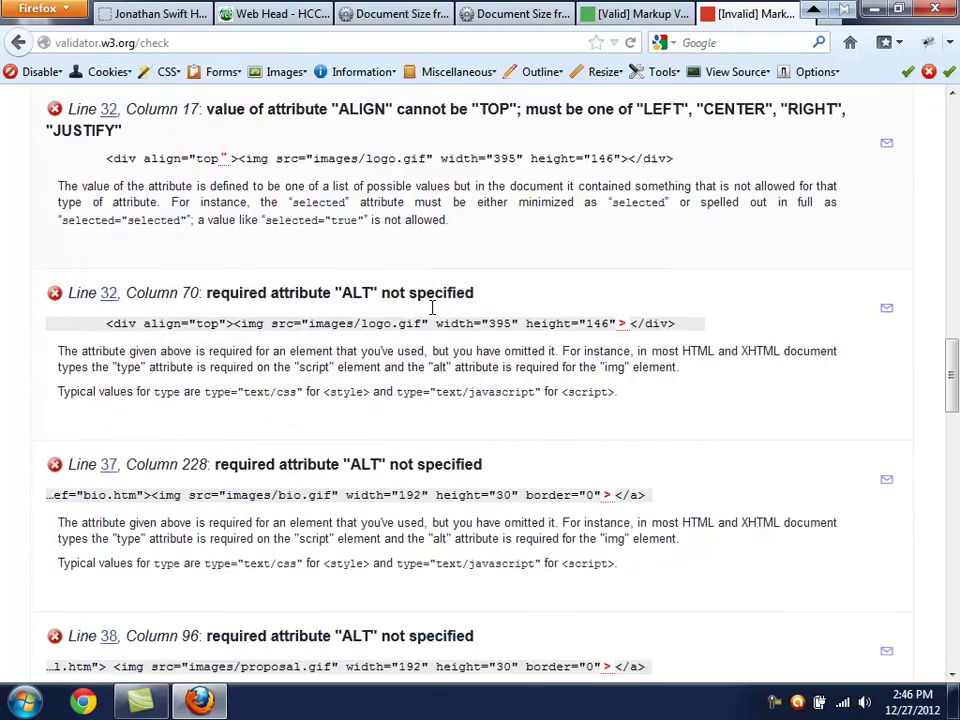
pyautogui.scroll(-18, 432, 308)
pyautogui.scroll(2, 430, 308)
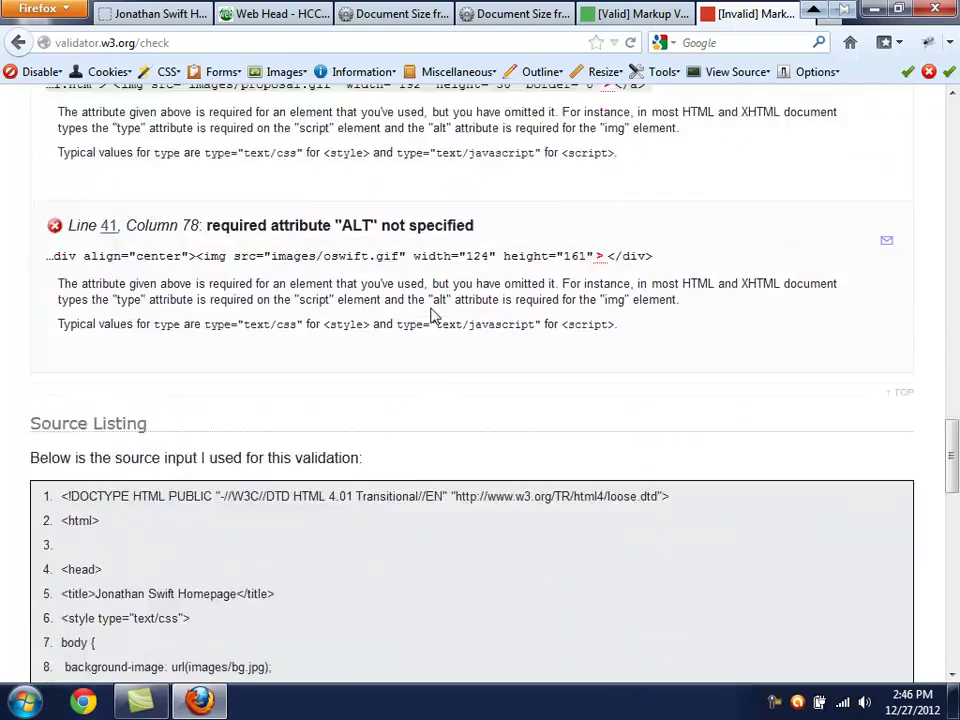
pyautogui.scroll(15, 432, 314)
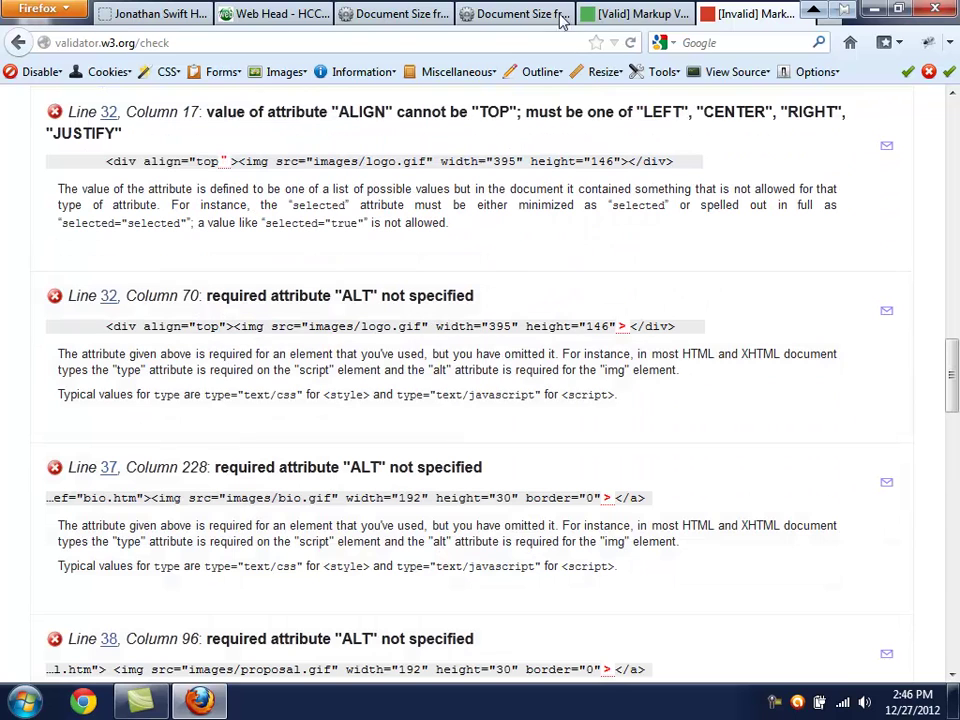